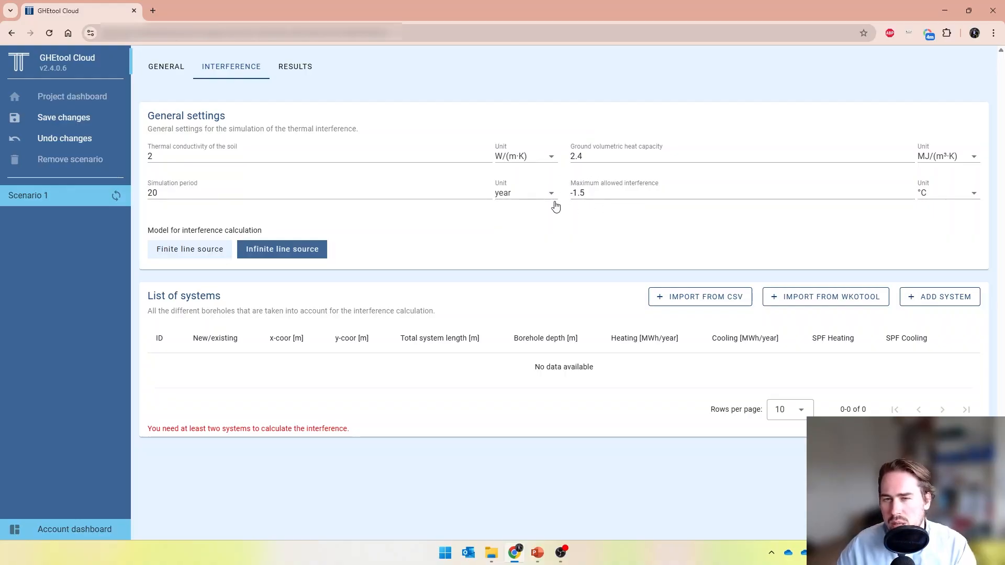
{"action": "left_click_drag", "start_coordinate": [593, 195], "coordinate": [560, 205]}
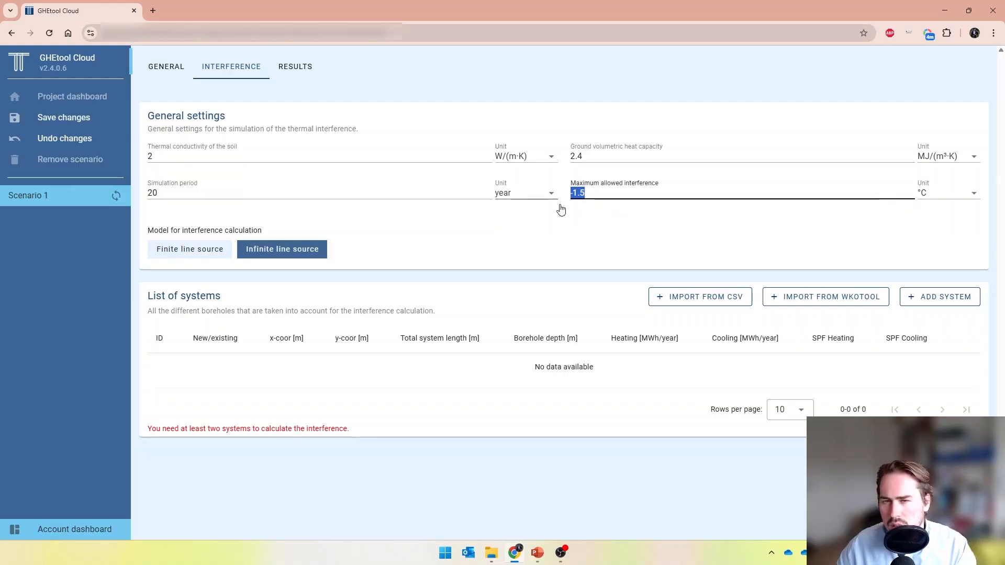
{"action": "left_click", "coordinate": [580, 209]}
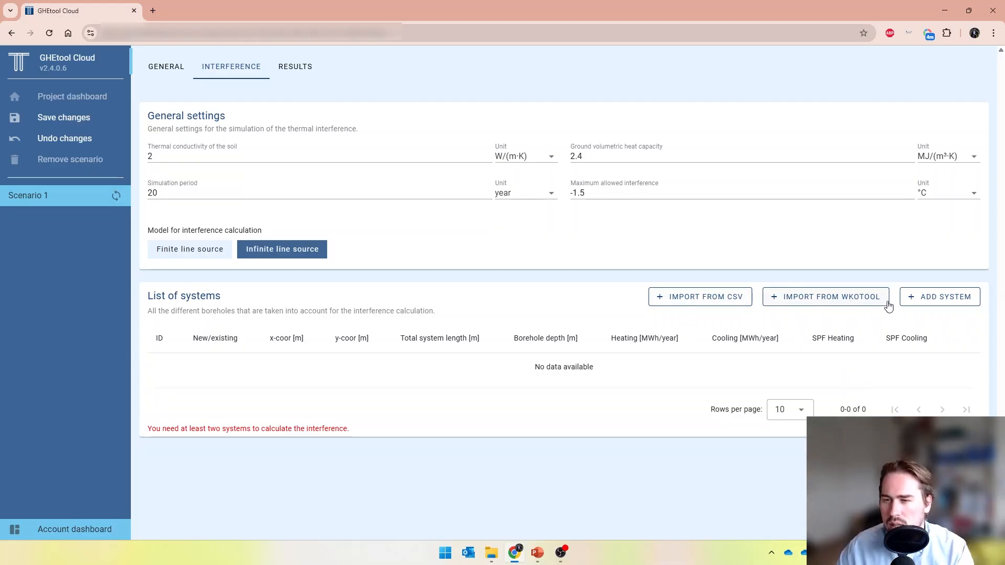
Add a new system at coordinates (0, 0) with a yearly heating demand of 12 MWh and cooling demand of 3 MWh
{"action": "left_click", "coordinate": [916, 303]}
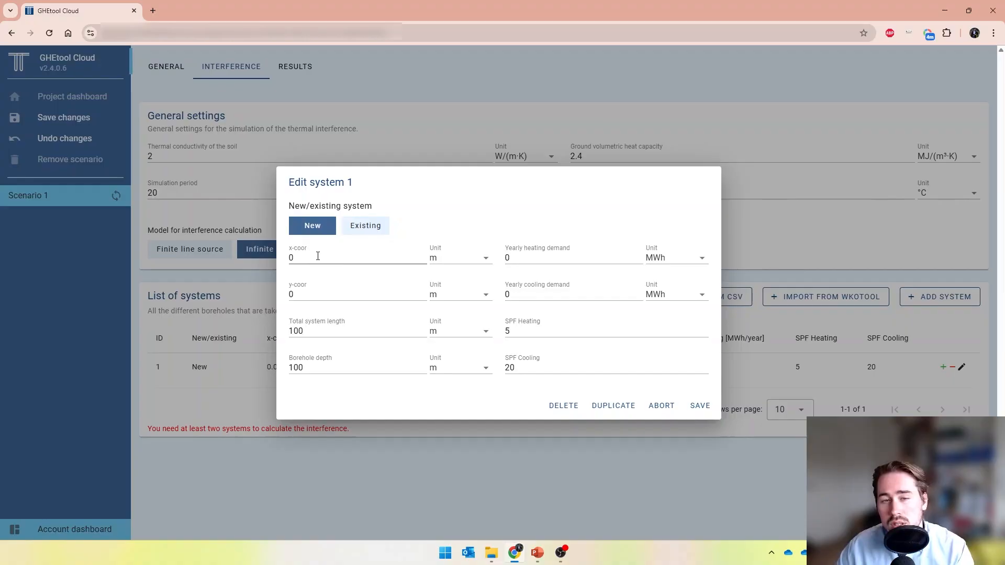
{"action": "left_click", "coordinate": [310, 294]}
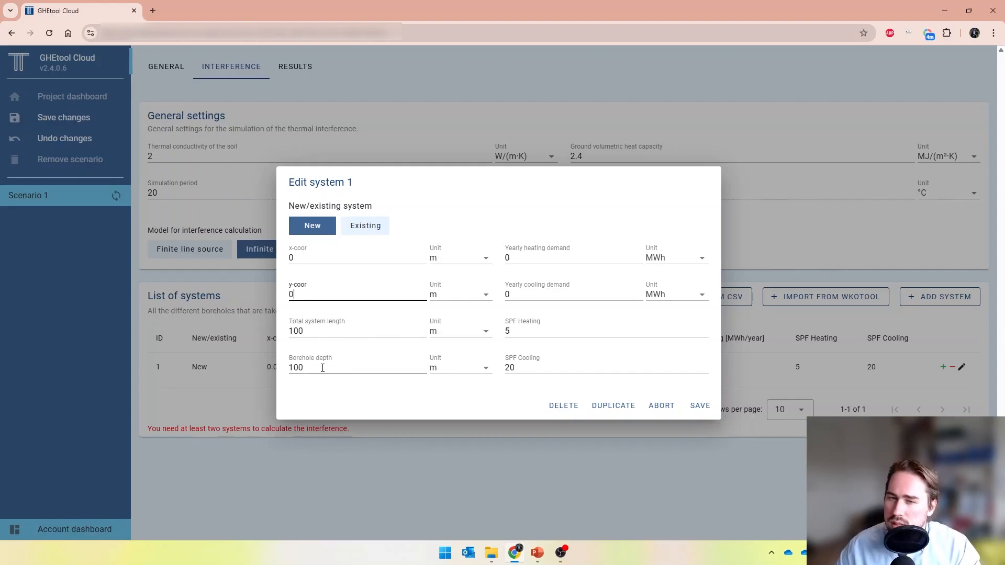
{"action": "left_click", "coordinate": [512, 257]}
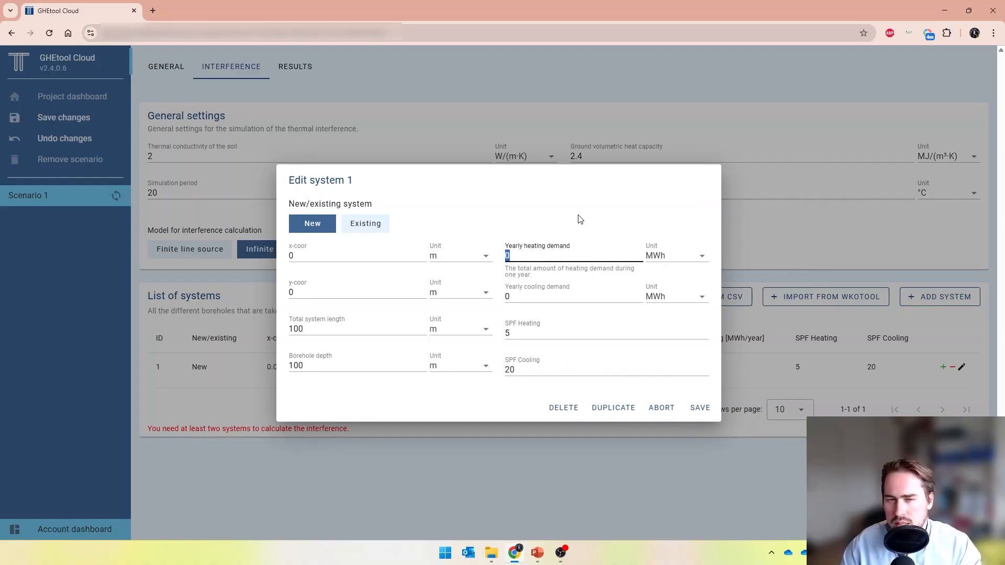
{"action": "type", "text": "12"}
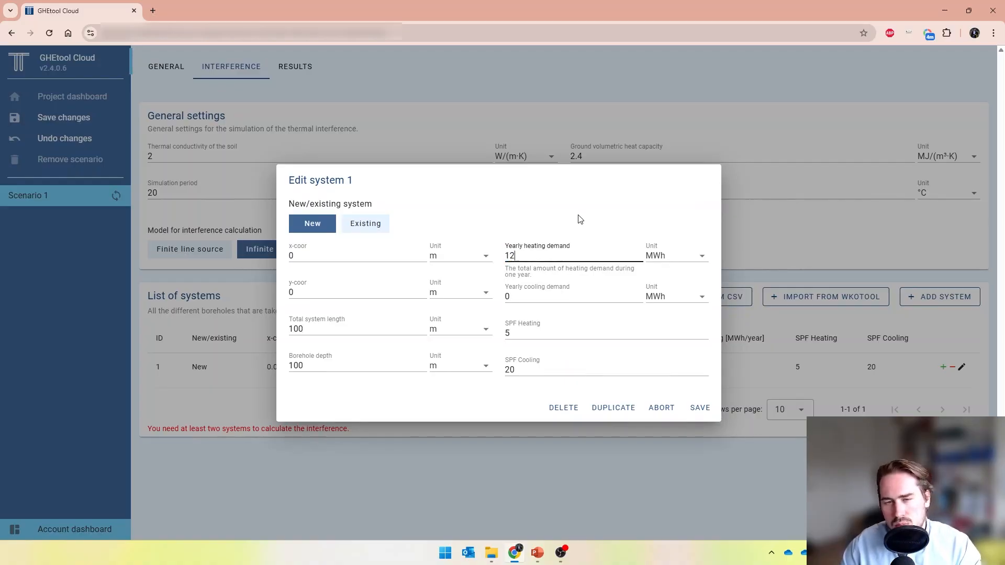
{"action": "left_click", "coordinate": [545, 288]}
{"action": "type", "text": "3"}
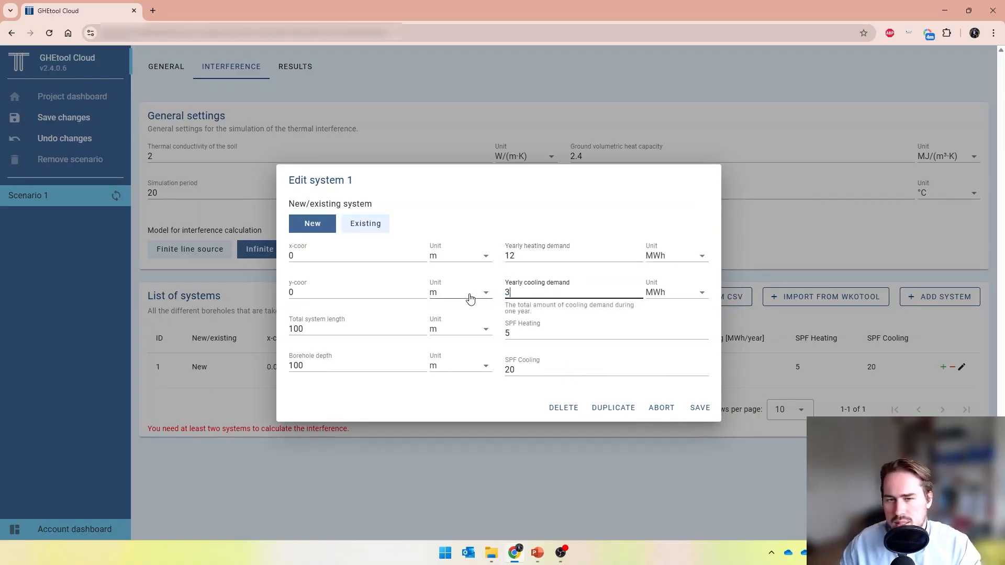
{"action": "left_click", "coordinate": [701, 409]}
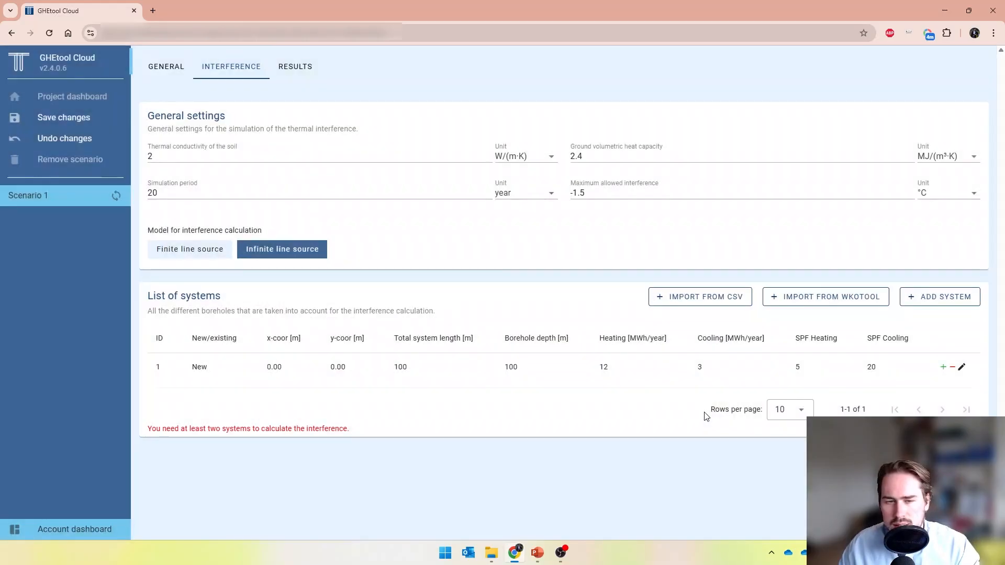
Duplicate the system and give the copy x-coordinate 12 m, y-coordinate 3 m and a total system length of 200 m
{"action": "left_click", "coordinate": [942, 367]}
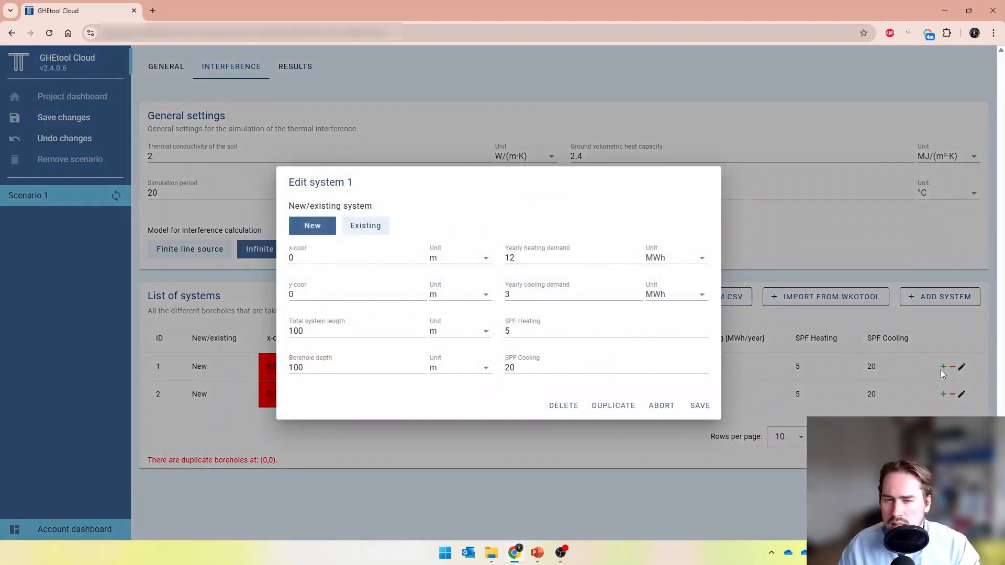
{"action": "double_click", "coordinate": [307, 257]}
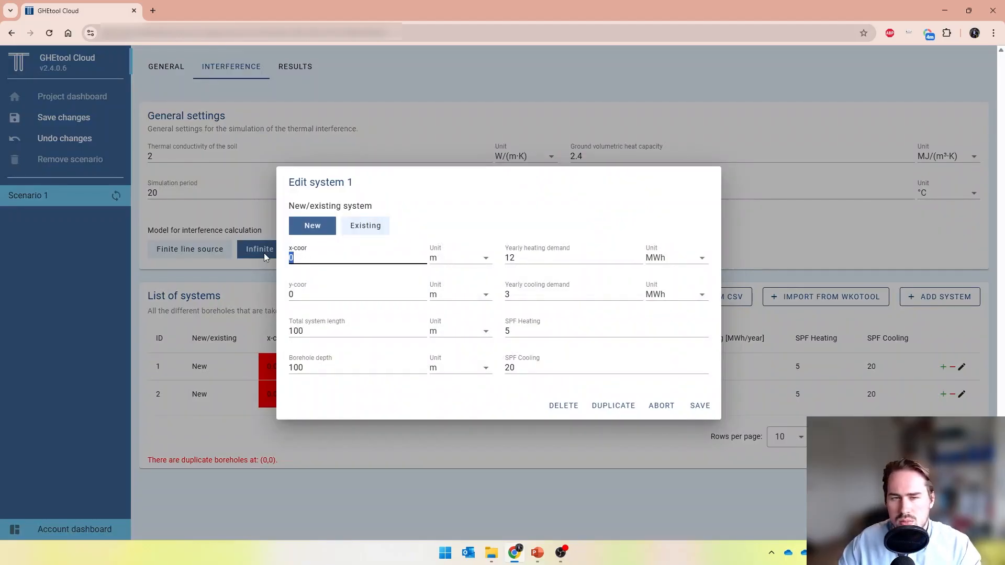
{"action": "type", "text": "12"}
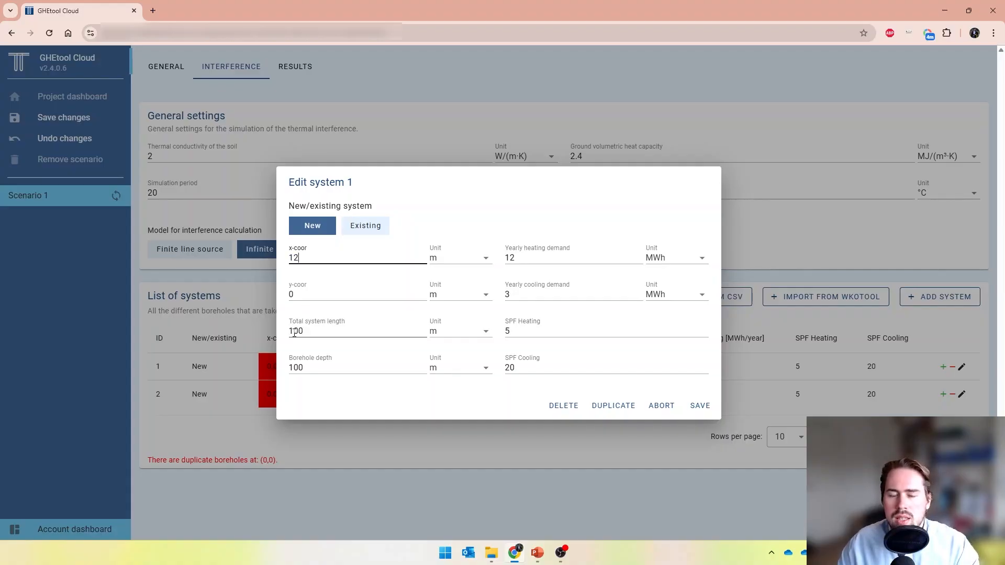
{"action": "left_click_drag", "start_coordinate": [295, 332], "coordinate": [289, 330]}
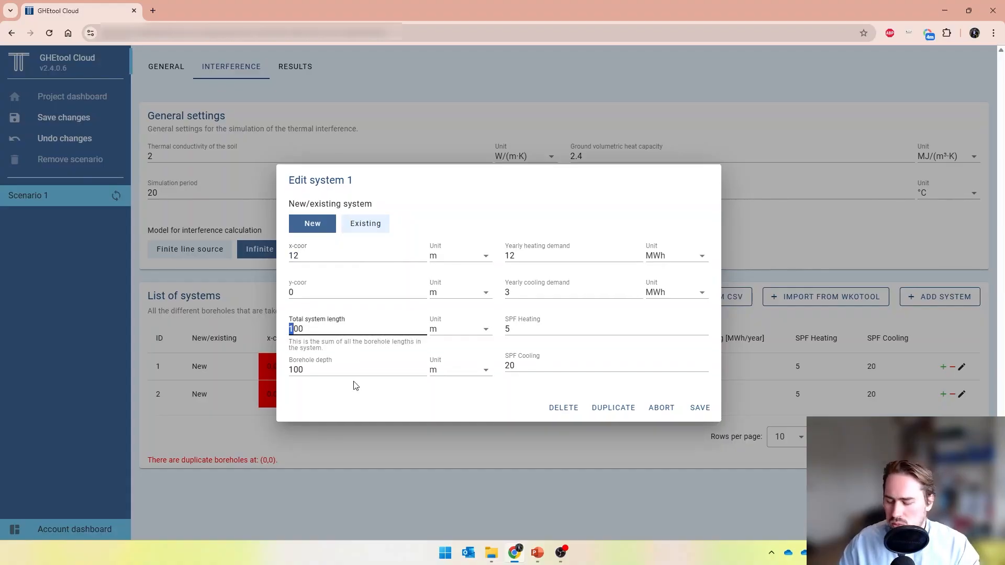
{"action": "type", "text": "2"}
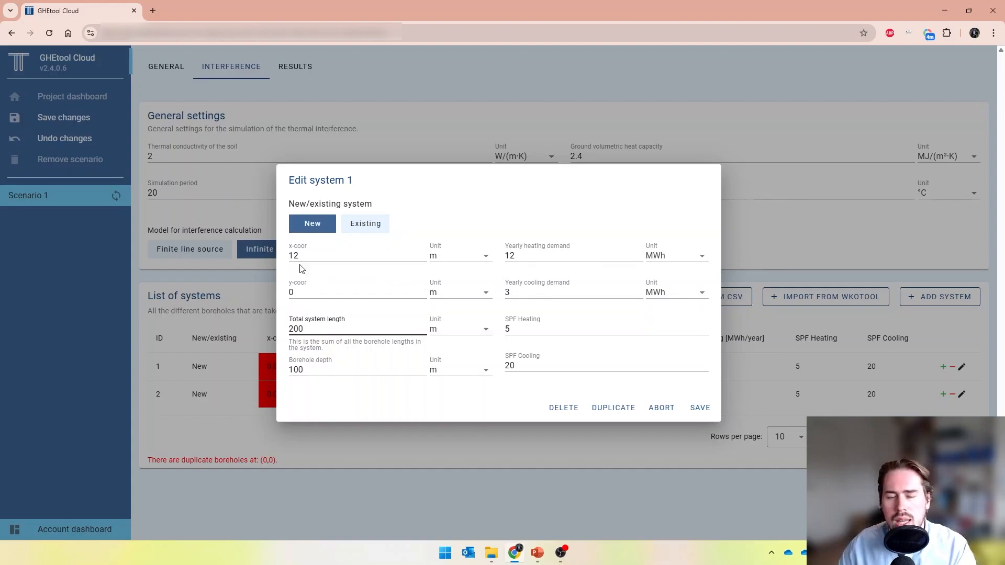
{"action": "double_click", "coordinate": [292, 293]}
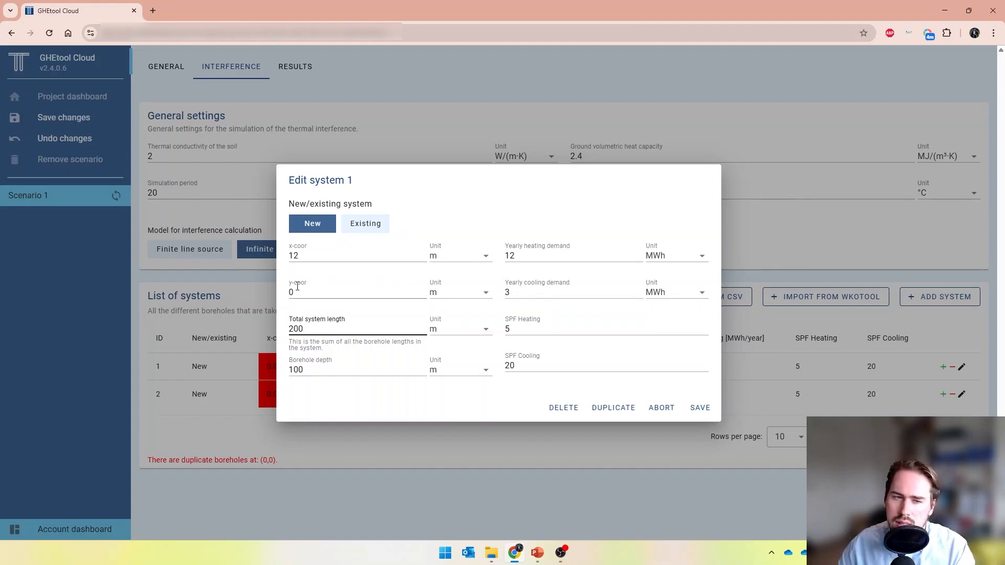
{"action": "type", "text": "3"}
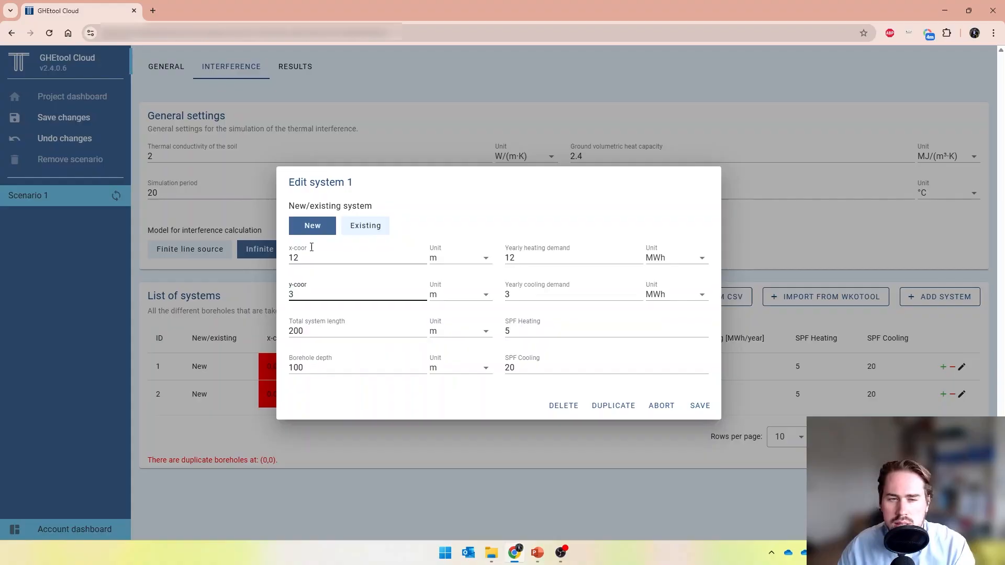
Set the copied system's yearly heating demand to 20 MWh and cooling demand to 5 MWh, and save it
{"action": "double_click", "coordinate": [528, 258]}
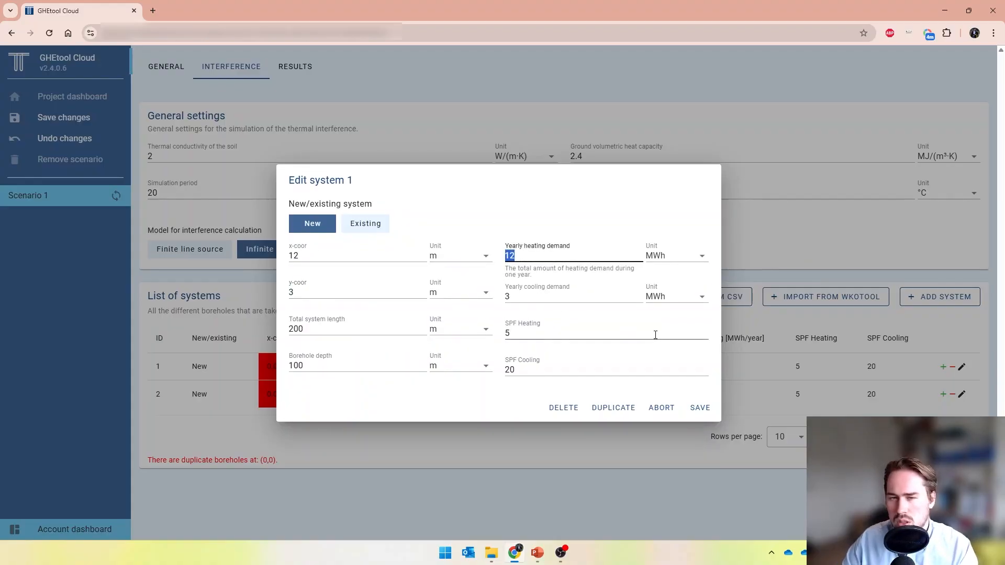
{"action": "type", "text": "20"}
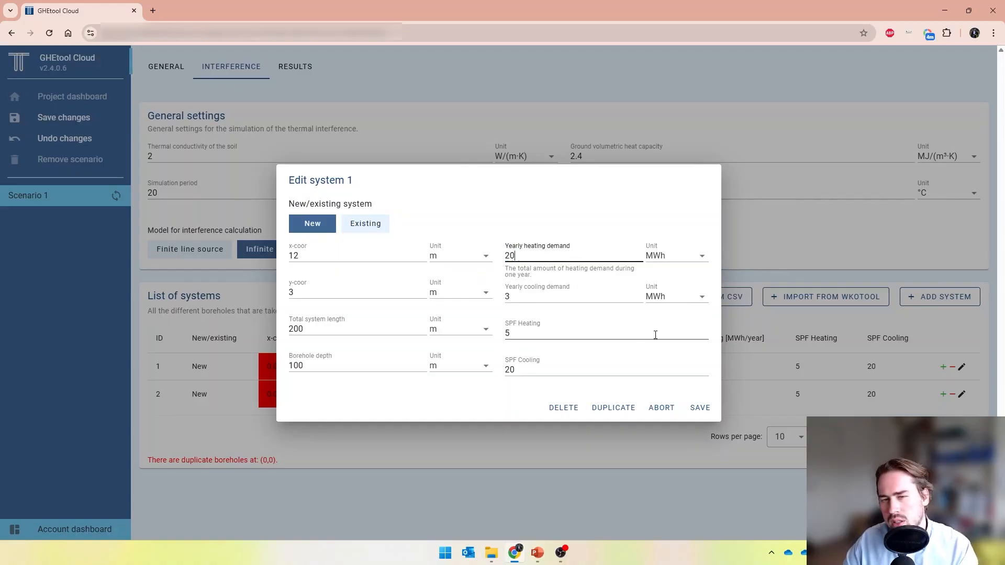
{"action": "double_click", "coordinate": [507, 296]}
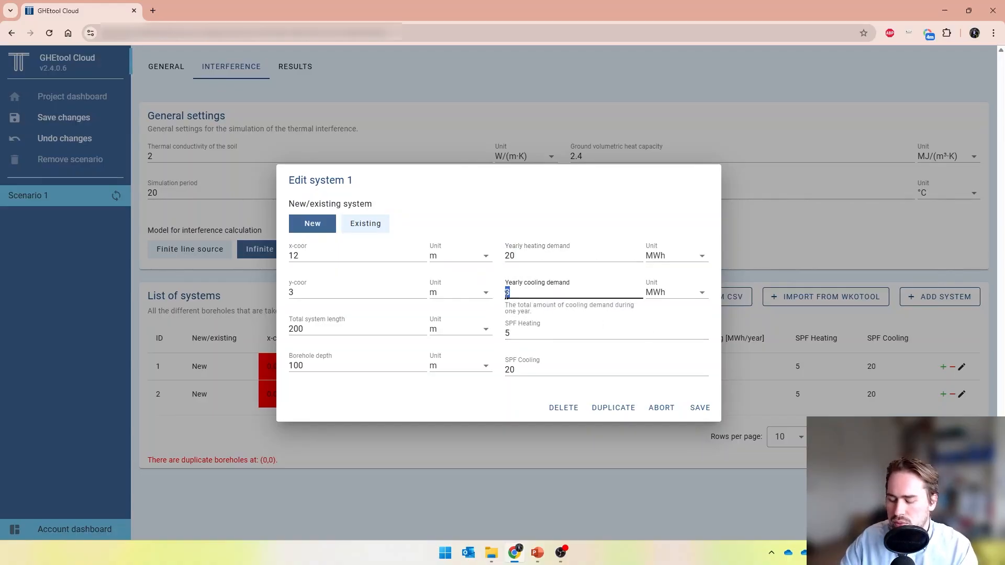
{"action": "type", "text": "5"}
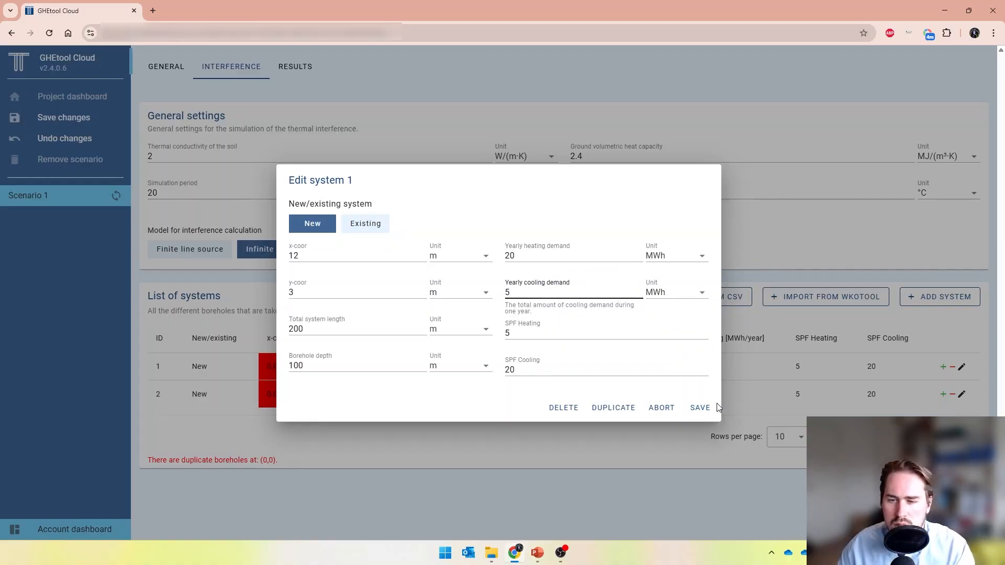
{"action": "left_click", "coordinate": [700, 407]}
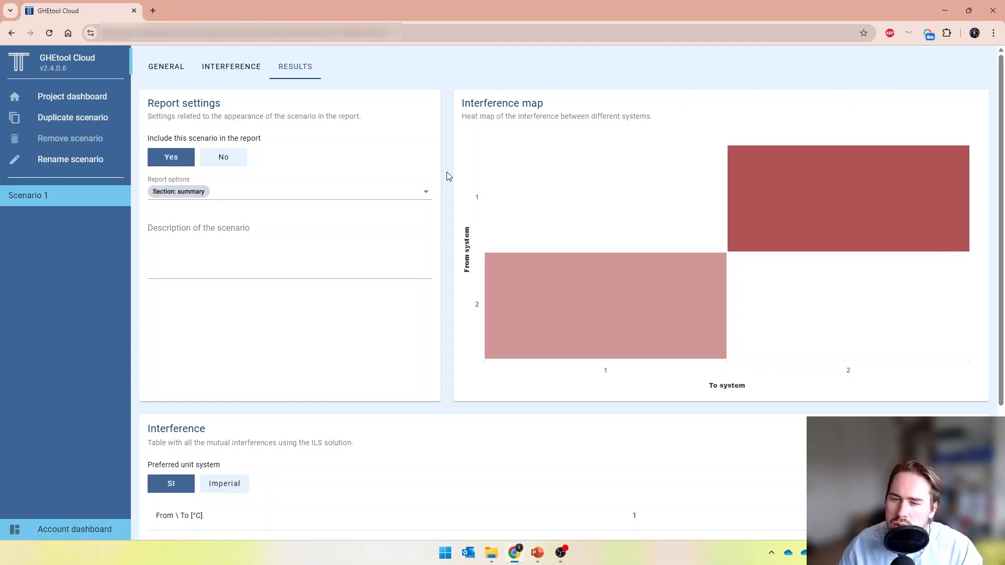
Examine the table of mutual interferences in the results, and return to the interference inputs
{"action": "scroll", "coordinate": [447, 172], "scroll_direction": "down", "scroll_amount": 3}
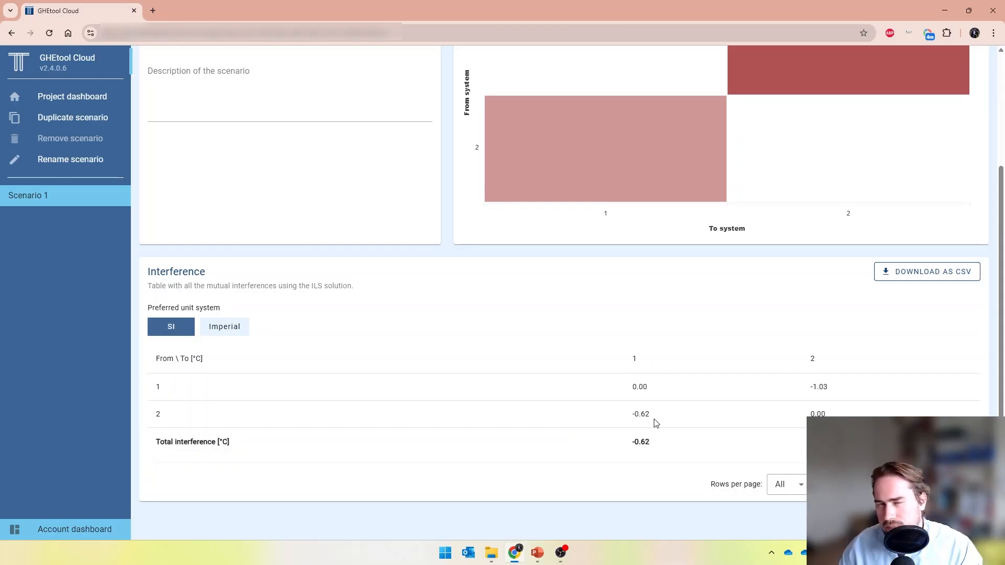
{"action": "scroll", "coordinate": [656, 422], "scroll_direction": "up", "scroll_amount": 3}
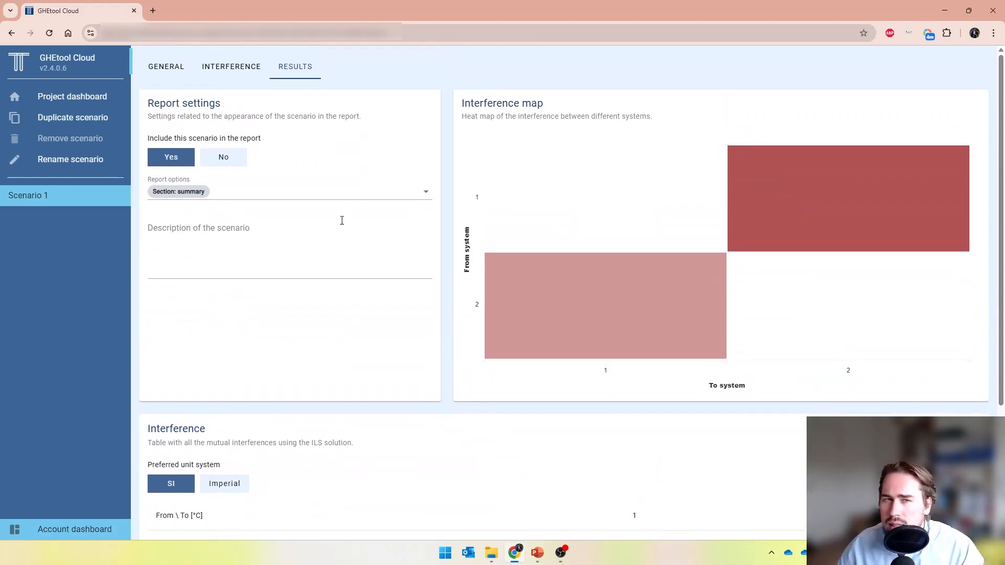
{"action": "left_click", "coordinate": [228, 82]}
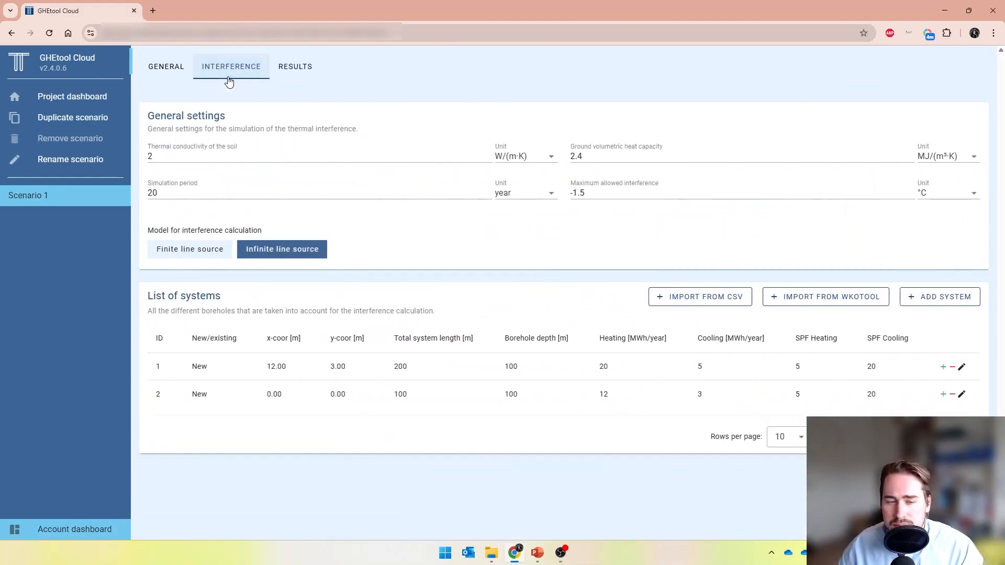
Duplicate the current scenario and name the copy Scenario 2
{"action": "left_click", "coordinate": [78, 119]}
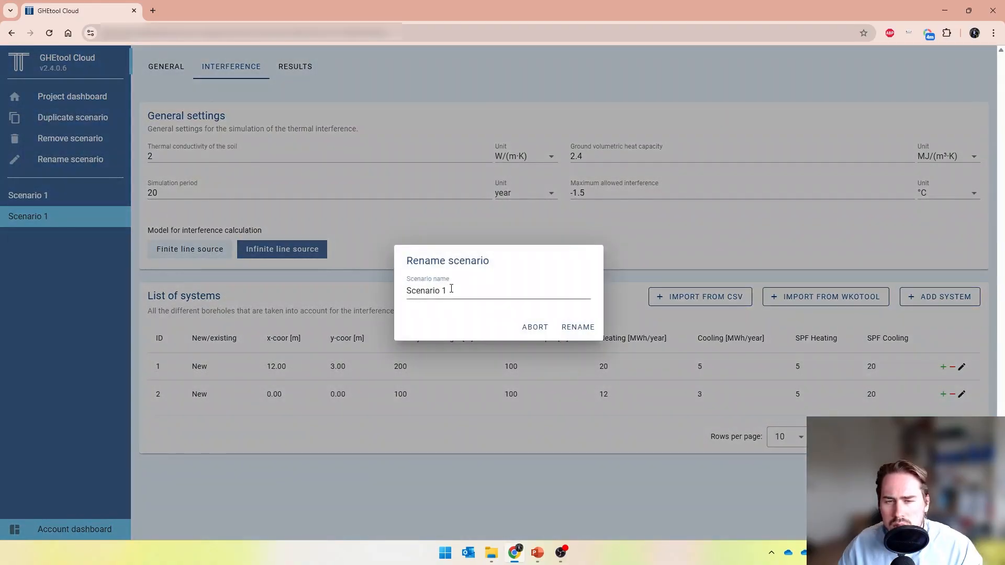
{"action": "left_click", "coordinate": [445, 290]}
{"action": "key", "text": "BackSpace"}
{"action": "type", "text": "2"}
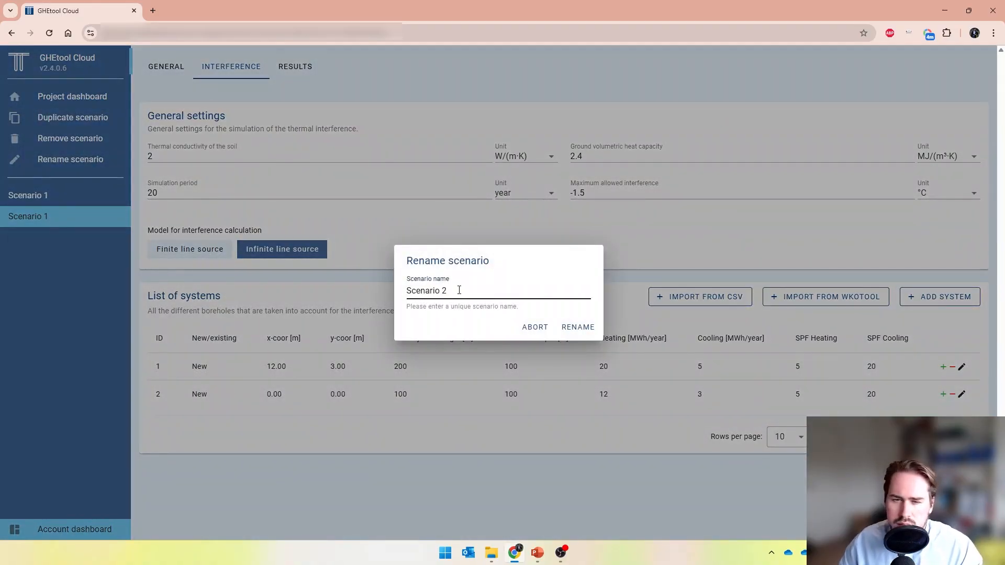
{"action": "left_click", "coordinate": [594, 330]}
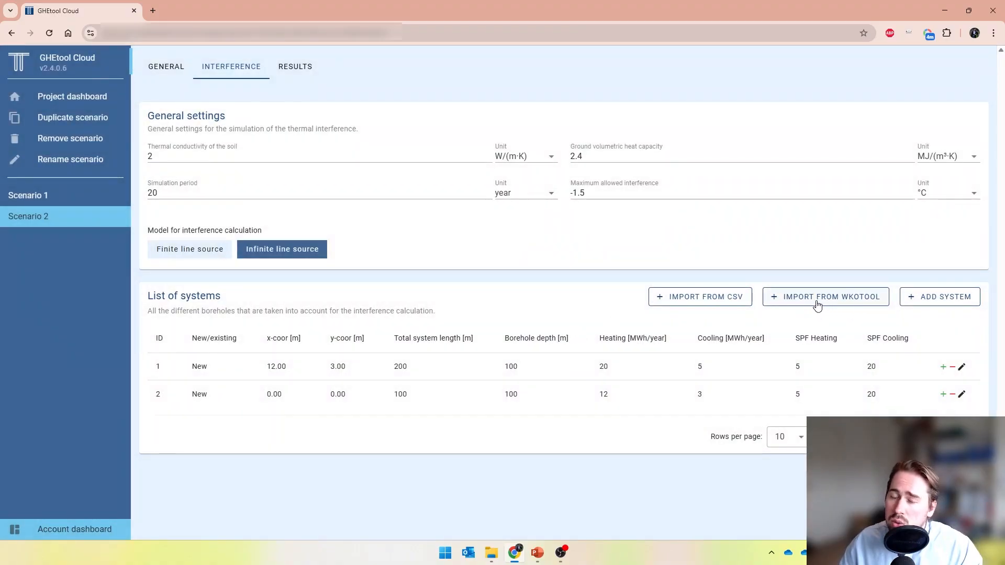
Start a WKOtool import, search for maastricht and locate the existing borehole systems around Kommelkwartier on the map
{"action": "left_click", "coordinate": [818, 305]}
{"action": "left_click", "coordinate": [467, 172]}
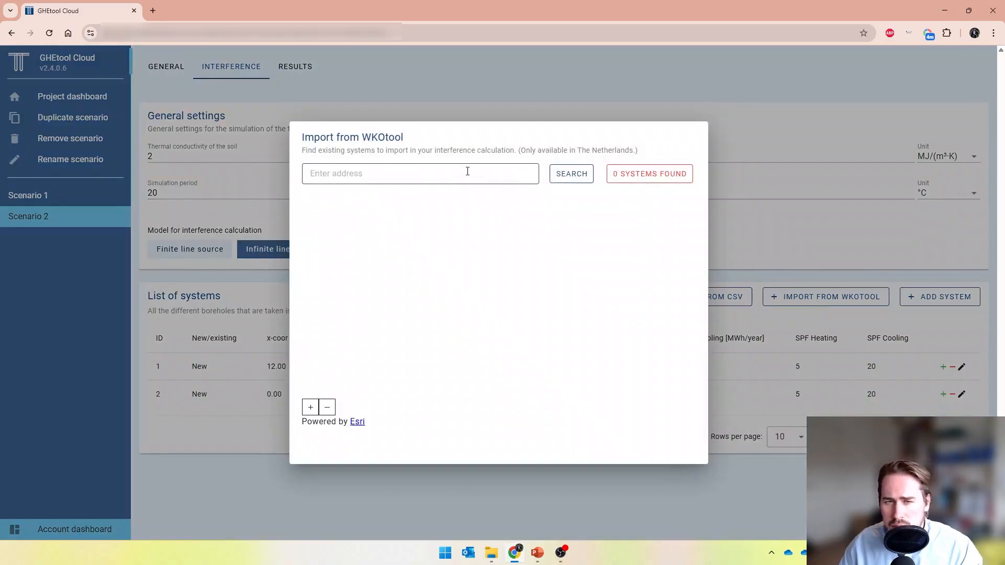
{"action": "type", "text": "maastr"}
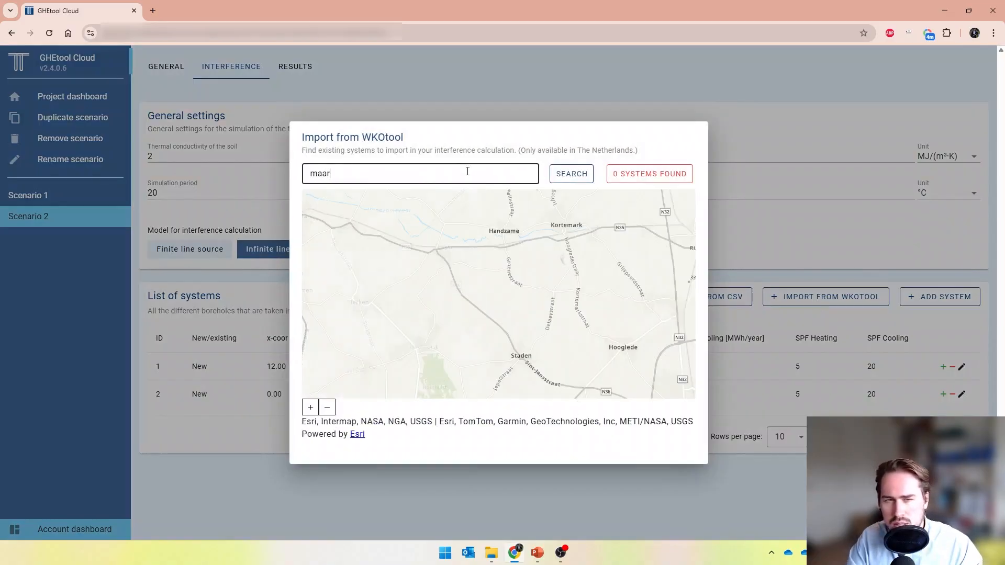
{"action": "type", "text": "icht"}
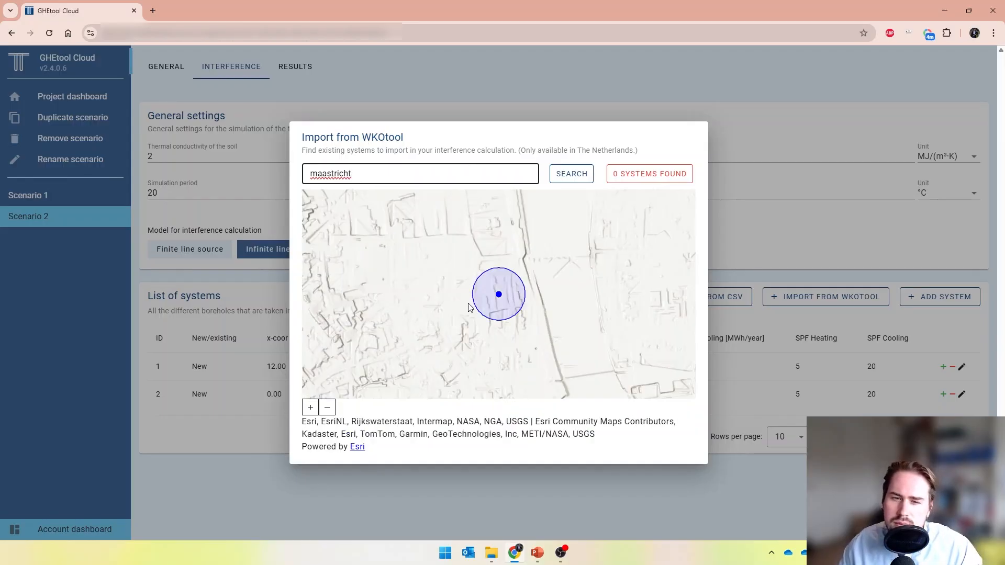
{"action": "left_click_drag", "start_coordinate": [444, 329], "coordinate": [598, 293]}
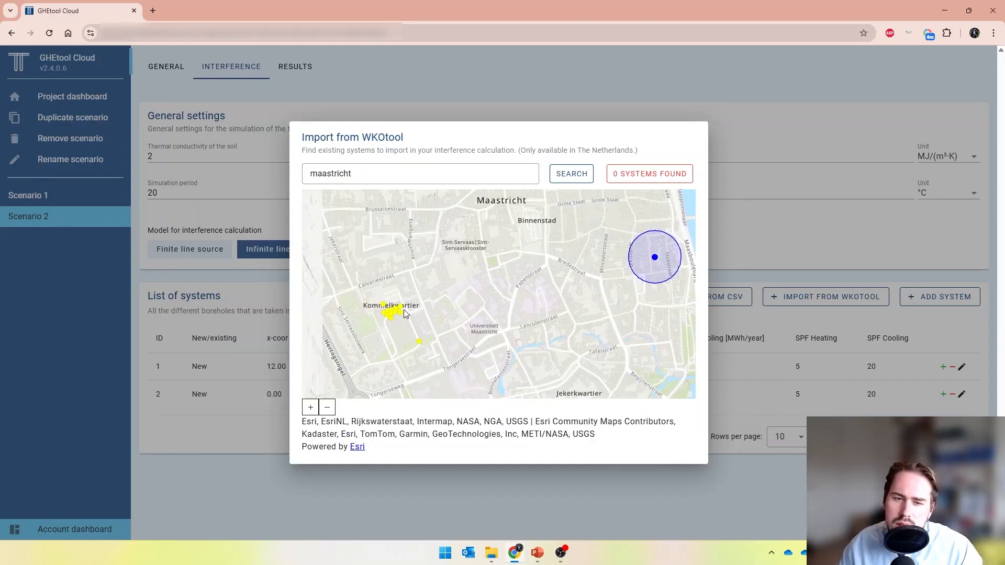
{"action": "scroll", "coordinate": [398, 321], "scroll_direction": "up", "scroll_amount": 2}
{"action": "scroll", "coordinate": [397, 317], "scroll_direction": "up", "scroll_amount": 1}
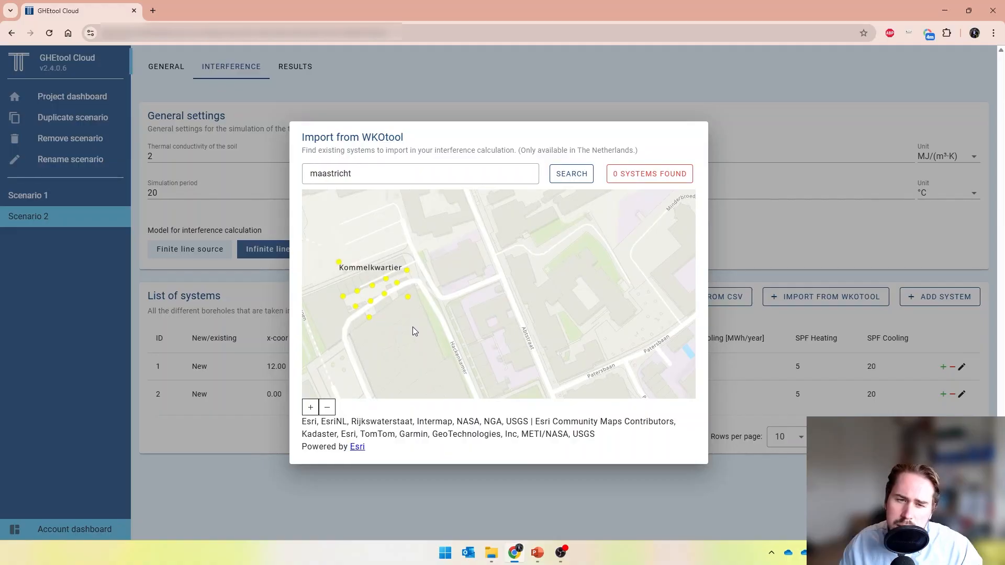
Place the search circle over the Kommelkwartier borehole cluster and import its systems, overwriting those already in Scenario 2
{"action": "left_click", "coordinate": [442, 322]}
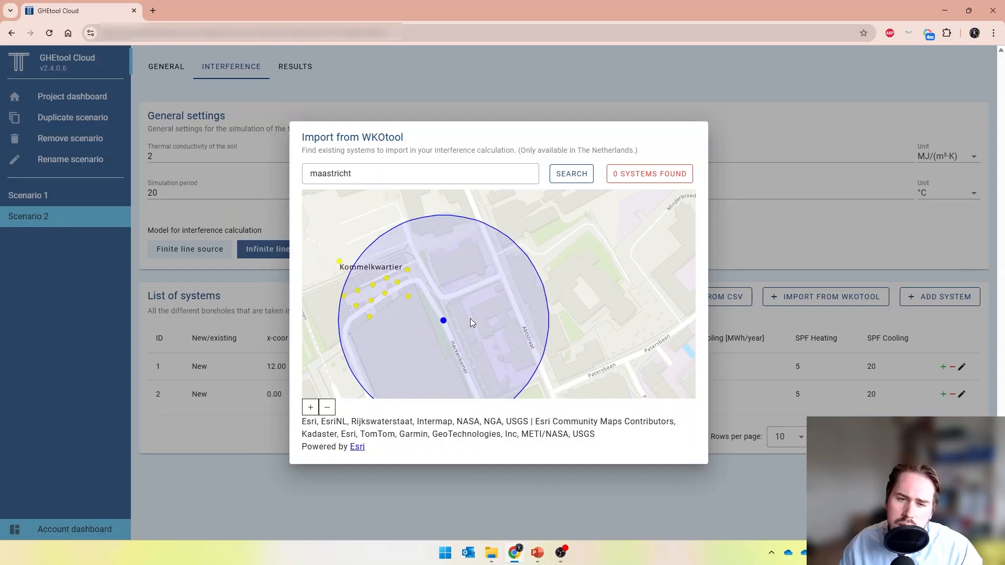
{"action": "left_click_drag", "start_coordinate": [478, 317], "coordinate": [516, 316]}
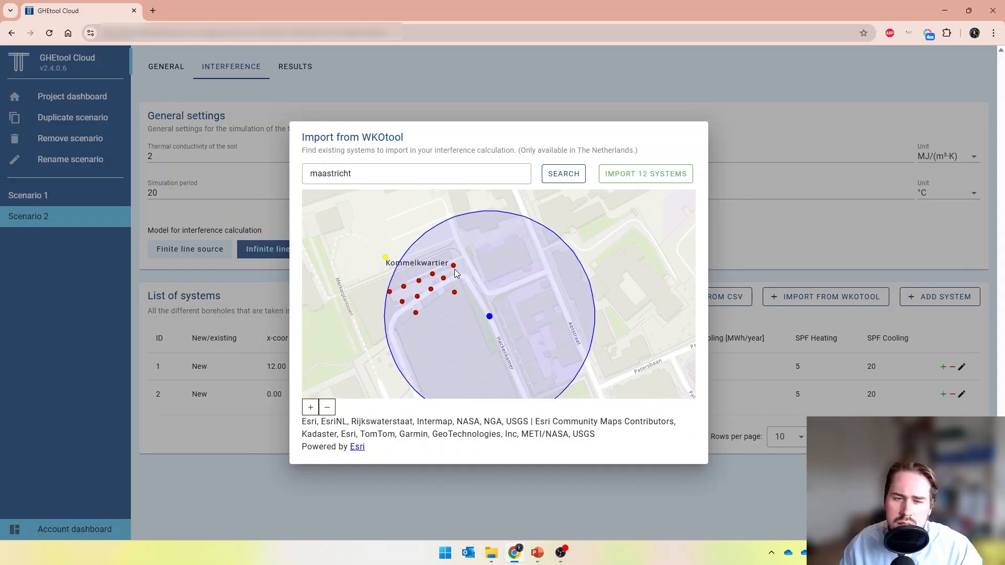
{"action": "left_click", "coordinate": [643, 180]}
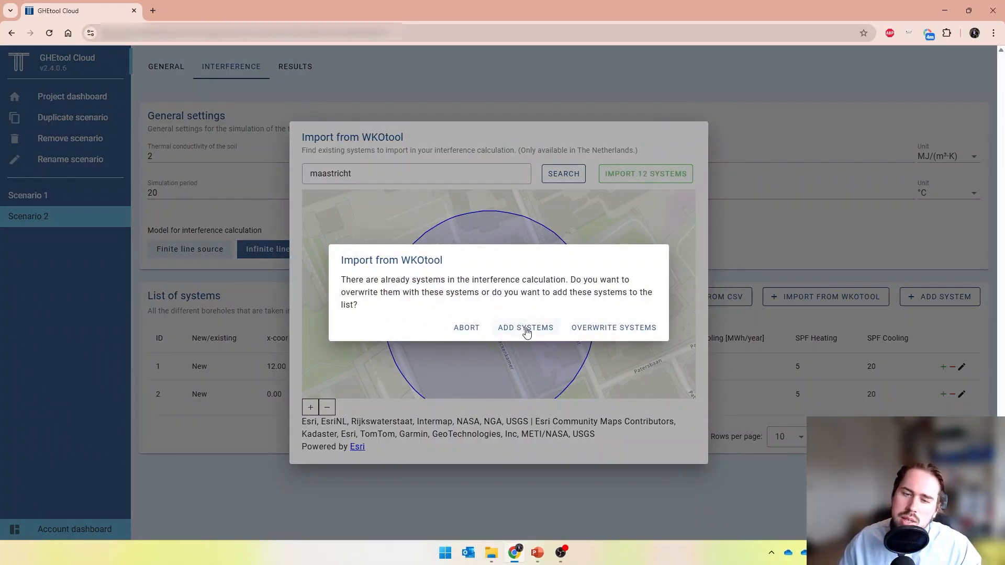
{"action": "left_click", "coordinate": [597, 330]}
{"action": "scroll", "coordinate": [413, 336], "scroll_direction": "down", "scroll_amount": 3}
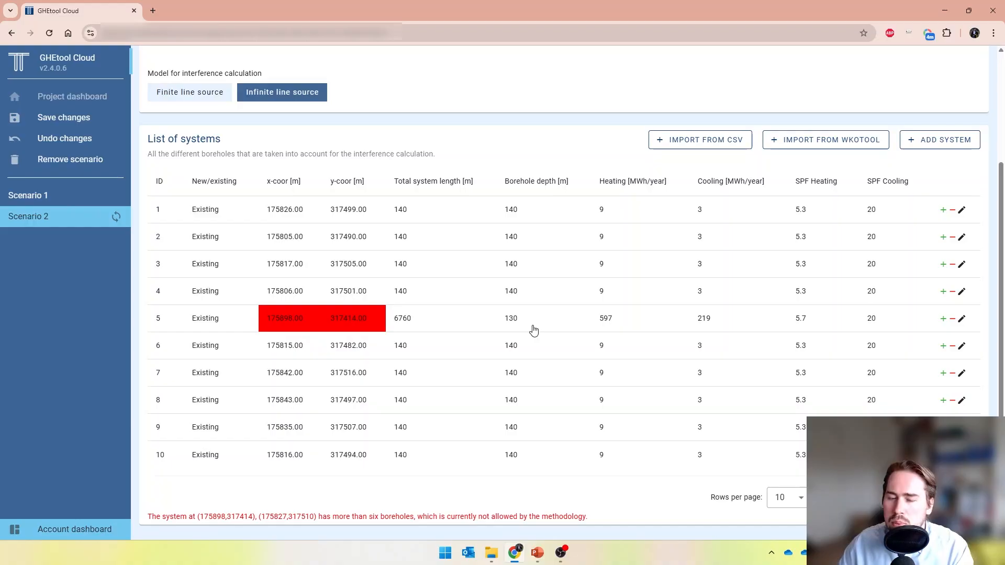
Remove the existing system with 6760 m total length and set the borehole depth of the system at (175827, 317510) to 140 m
{"action": "left_click", "coordinate": [952, 319]}
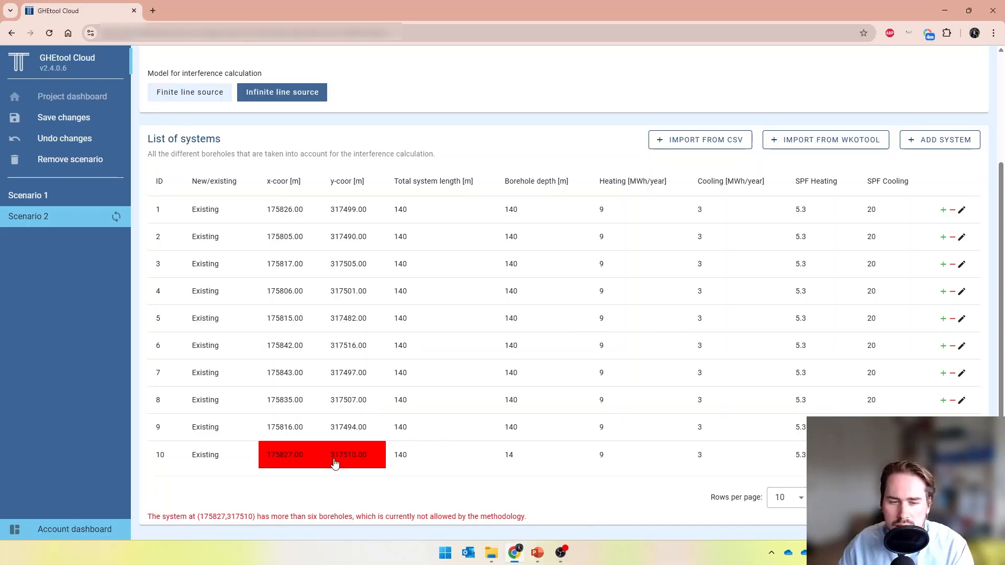
{"action": "left_click", "coordinate": [514, 458]}
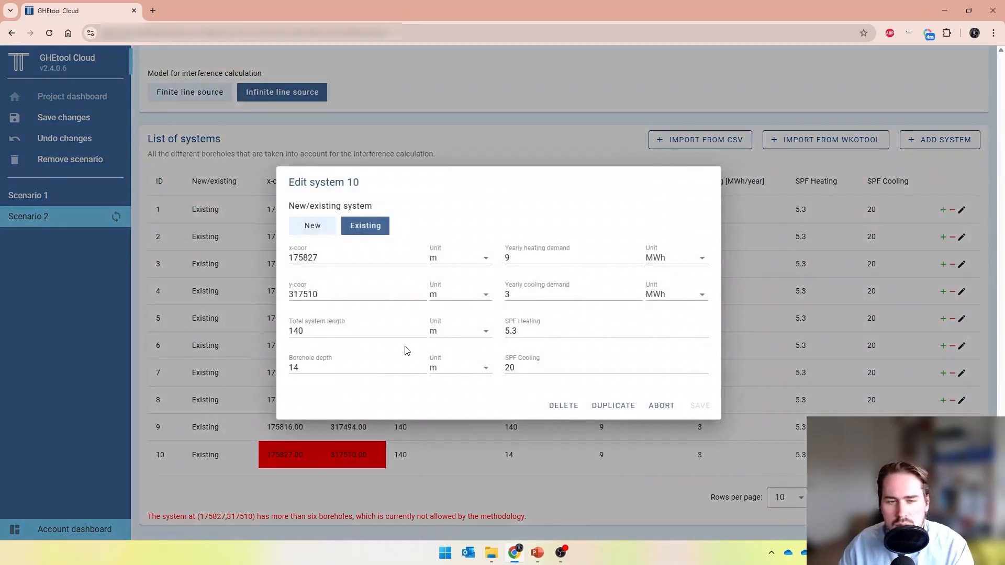
{"action": "left_click", "coordinate": [368, 362]}
{"action": "type", "text": "0"}
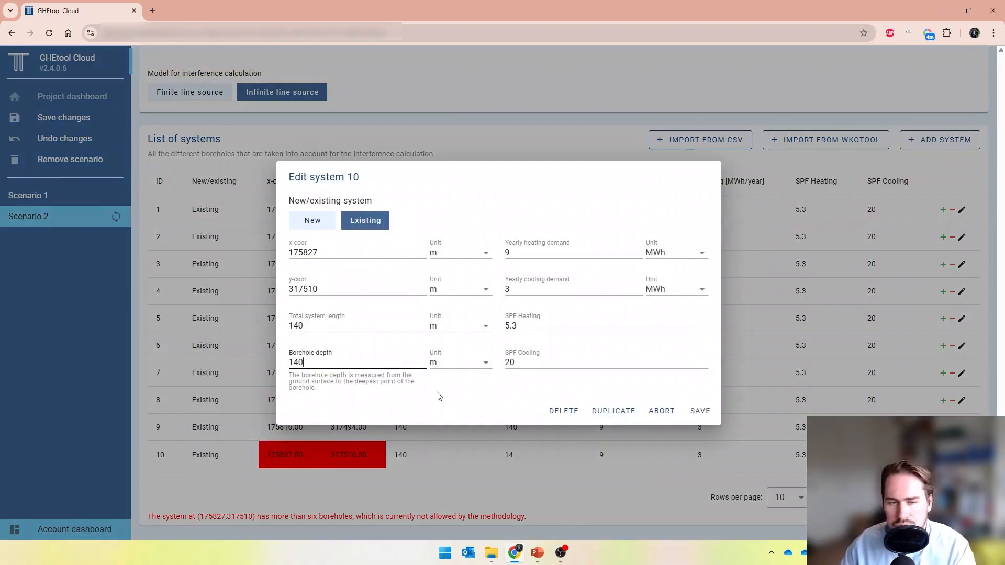
{"action": "left_click", "coordinate": [708, 412]}
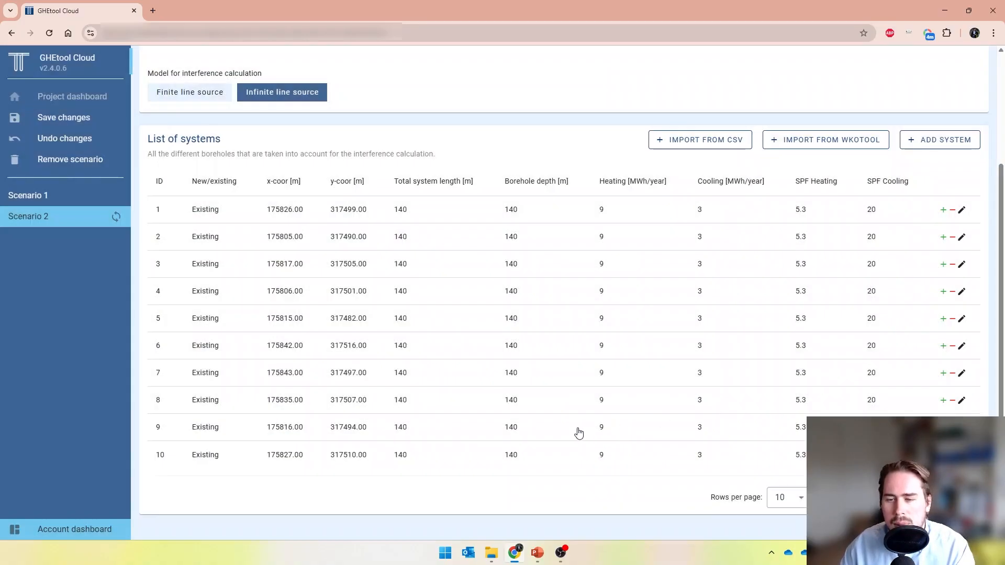
Calculate the thermal interference for the imported systems in Scenario 2 and open the results
{"action": "scroll", "coordinate": [490, 235], "scroll_direction": "down", "scroll_amount": 1}
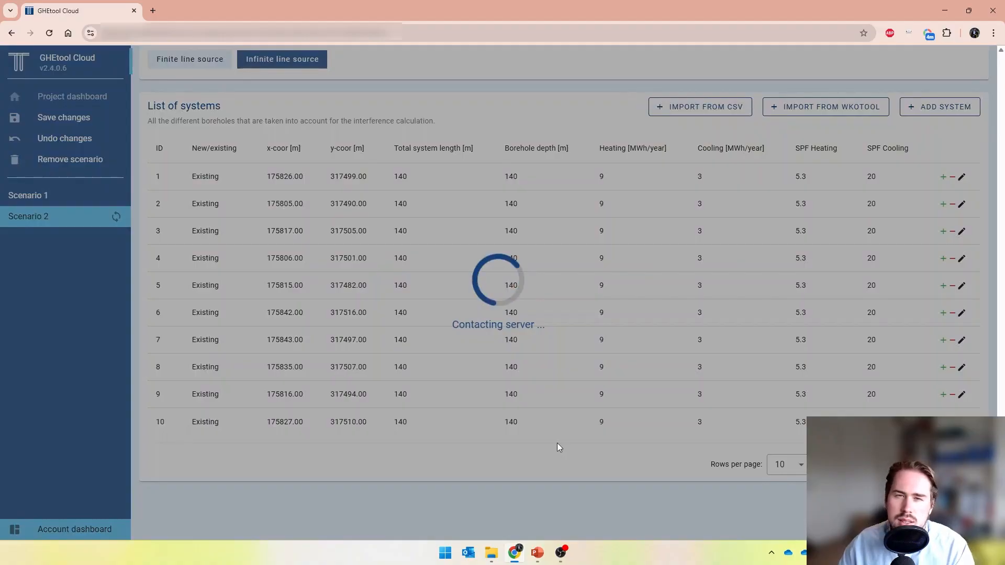
{"action": "scroll", "coordinate": [557, 443], "scroll_direction": "up", "scroll_amount": 4}
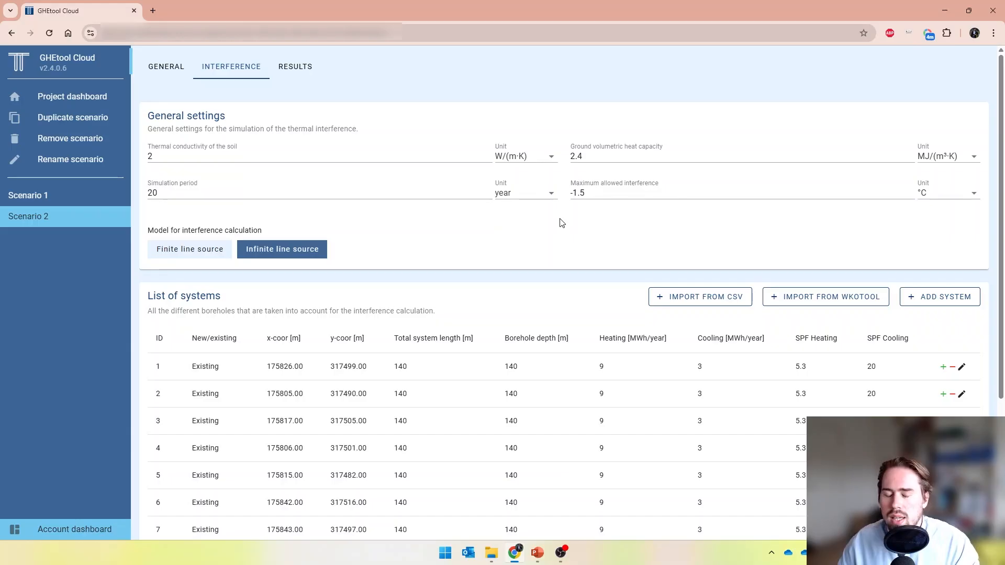
{"action": "scroll", "coordinate": [340, 122], "scroll_direction": "down", "scroll_amount": 15}
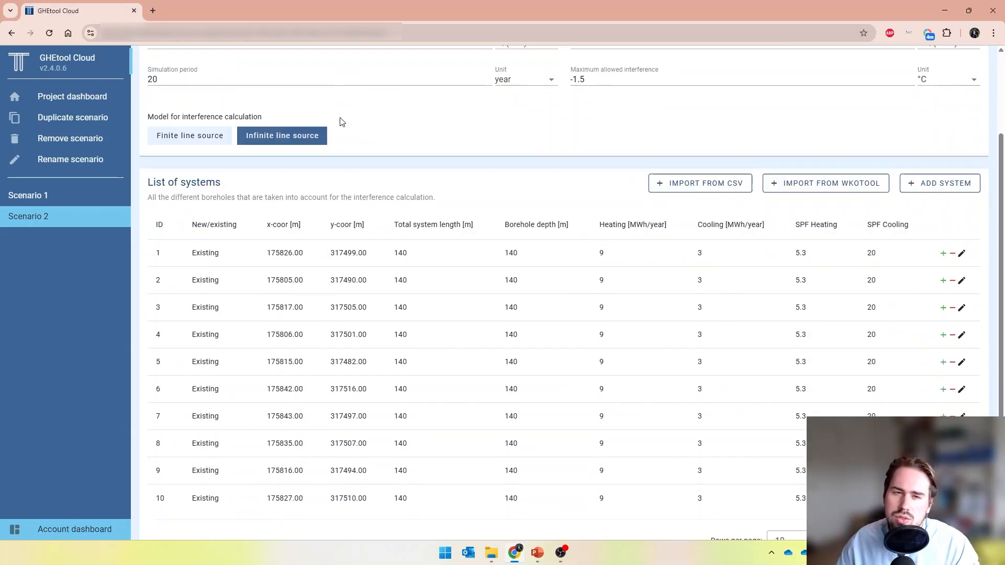
{"action": "scroll", "coordinate": [696, 292], "scroll_direction": "up", "scroll_amount": 5}
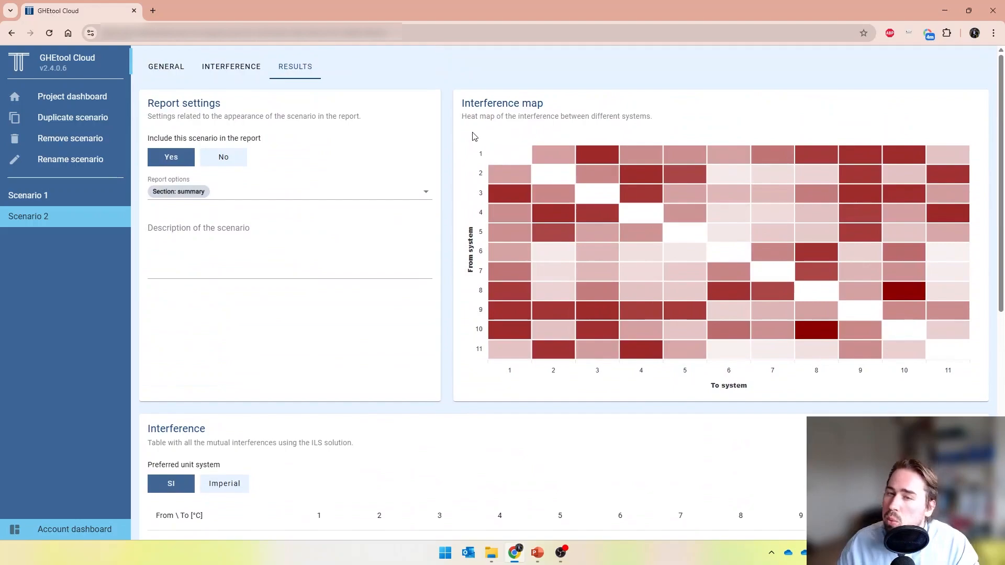
Examine Scenario 2's interference heat map and the total interference per system in the table, and return to the interference inputs
{"action": "scroll", "coordinate": [443, 163], "scroll_direction": "down", "scroll_amount": 1}
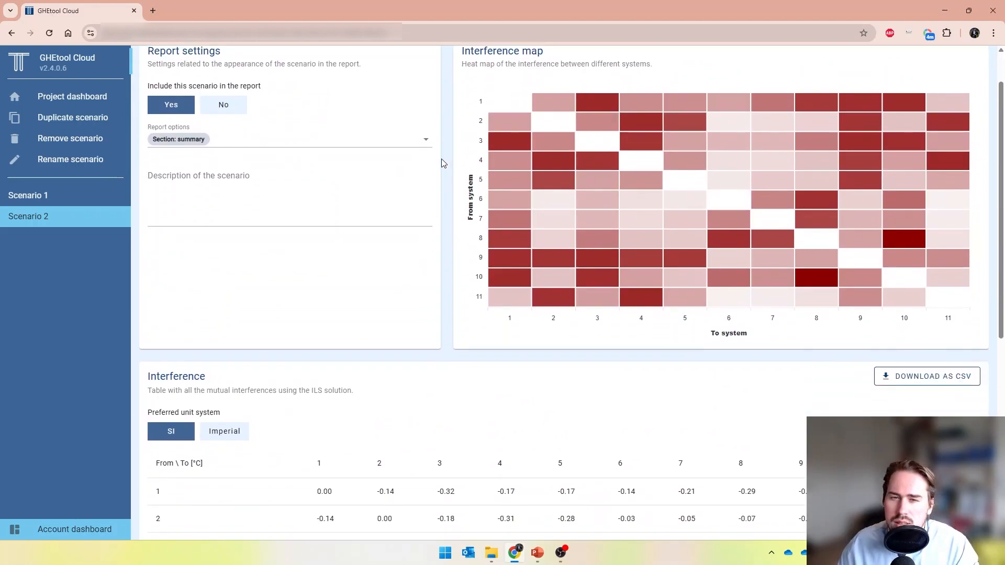
{"action": "mouse_move", "coordinate": [508, 147]}
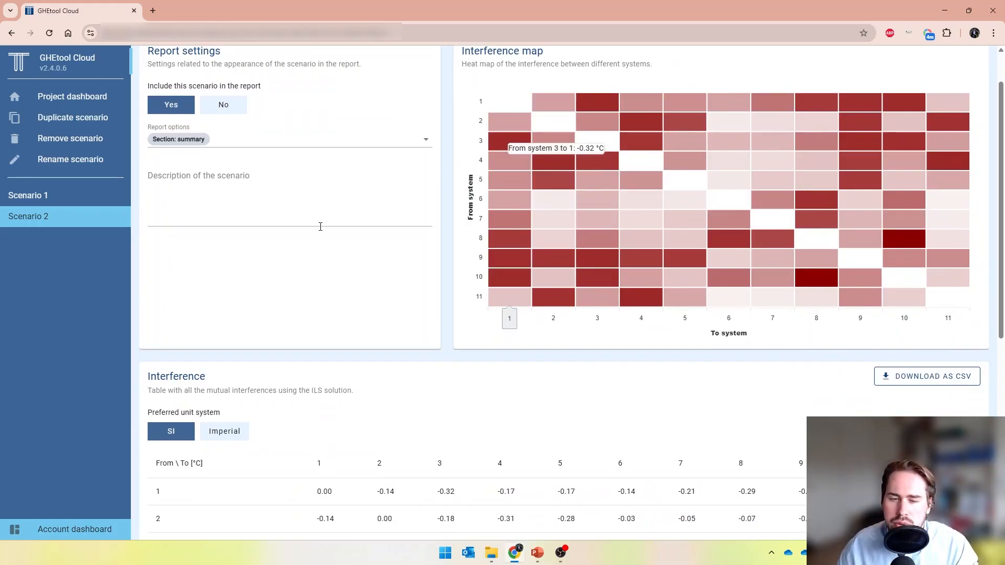
{"action": "scroll", "coordinate": [321, 224], "scroll_direction": "down", "scroll_amount": 6}
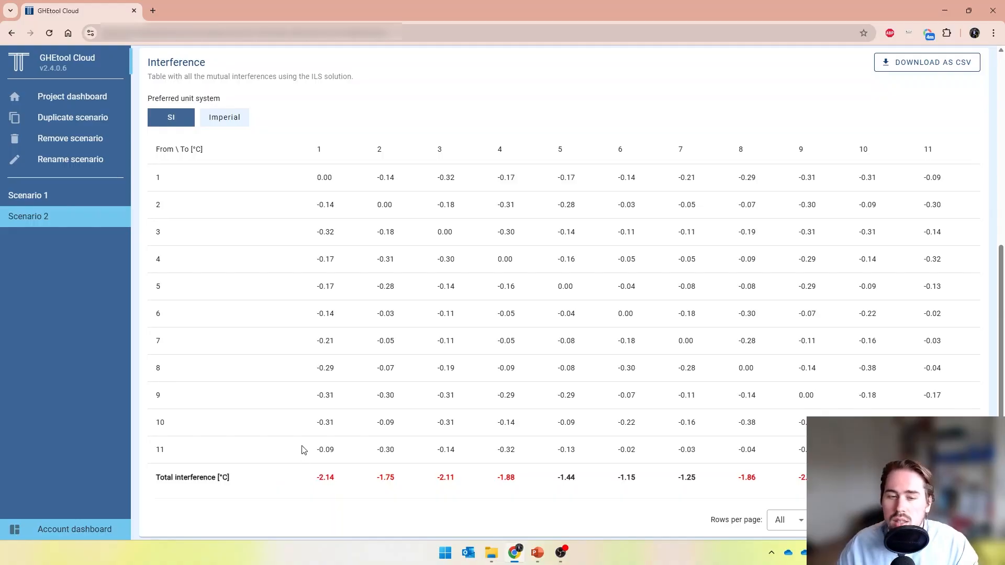
{"action": "scroll", "coordinate": [286, 391], "scroll_direction": "up", "scroll_amount": 1}
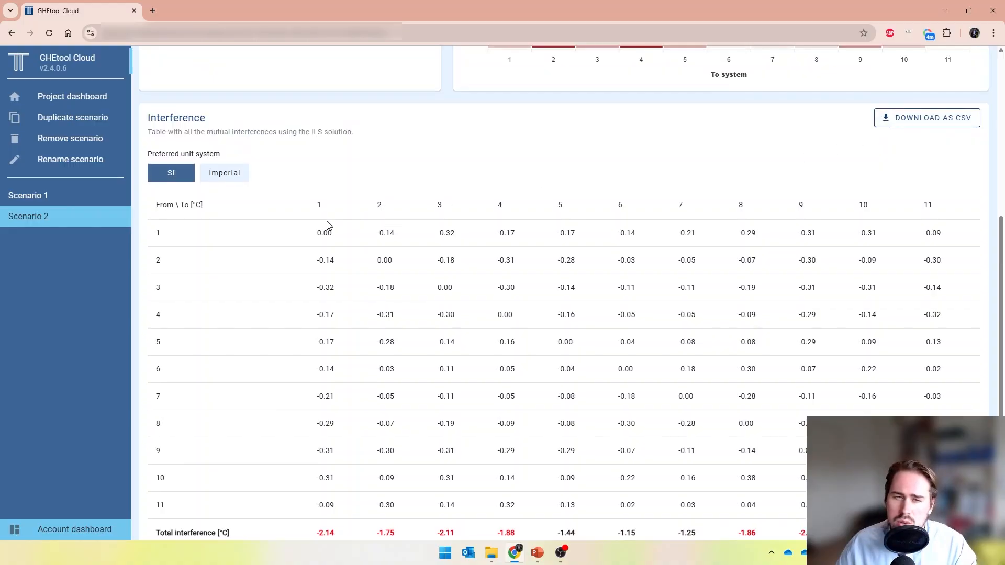
{"action": "scroll", "coordinate": [325, 230], "scroll_direction": "up", "scroll_amount": 6}
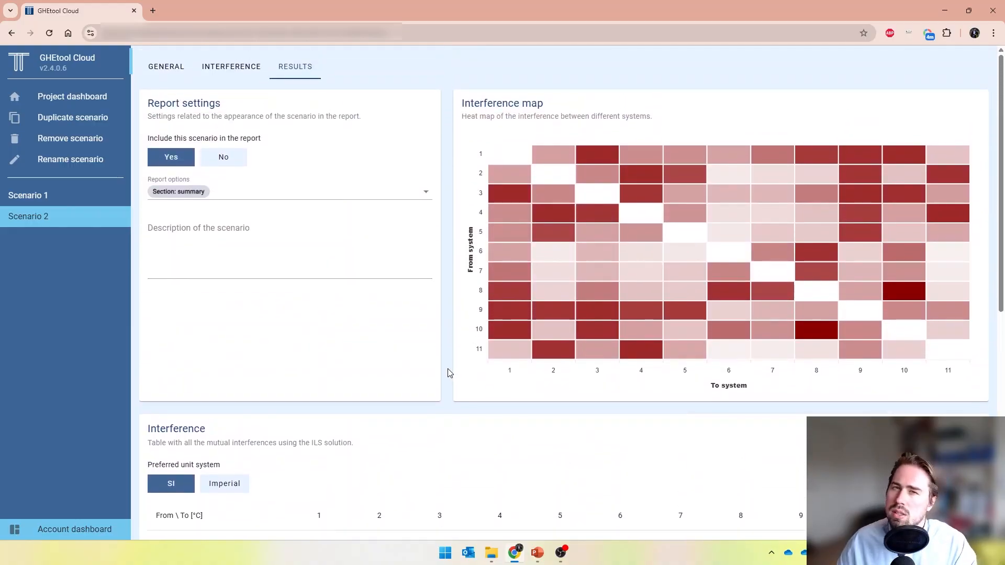
{"action": "left_click", "coordinate": [238, 69]}
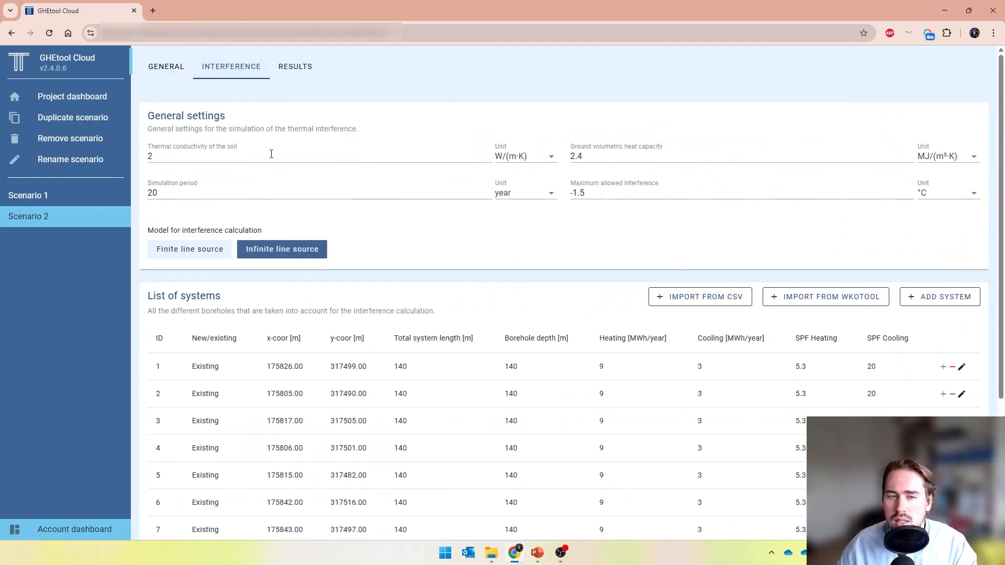